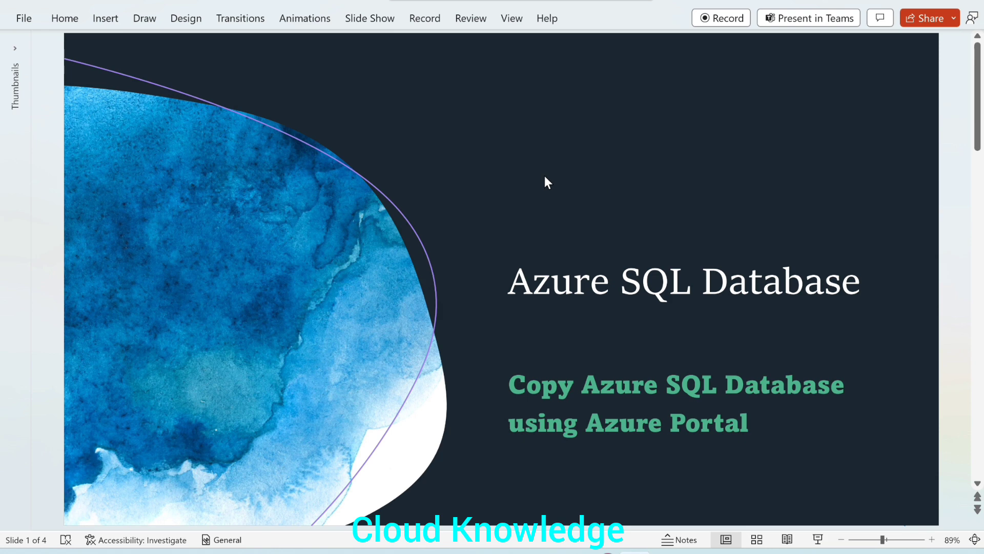
pyautogui.scroll(-1, 544, 176)
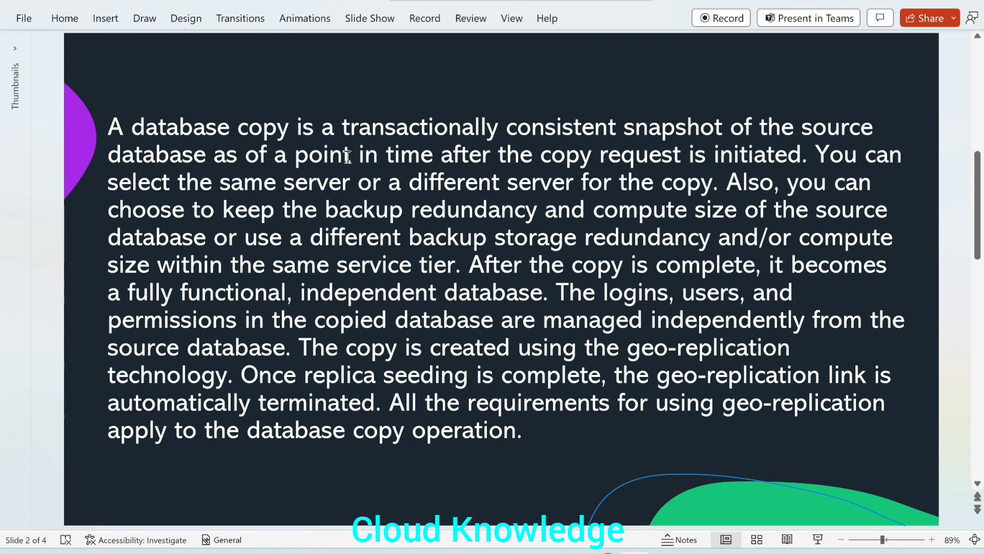
# Step: Highlight the phrases 'transactionally consistent snapshot' and 'same server' in the database copy paragraph while explaining
pyautogui.moveTo(342, 122)
pyautogui.mouseDown()
pyautogui.moveTo(501, 137)
pyautogui.moveTo(727, 131)
pyautogui.mouseUp()
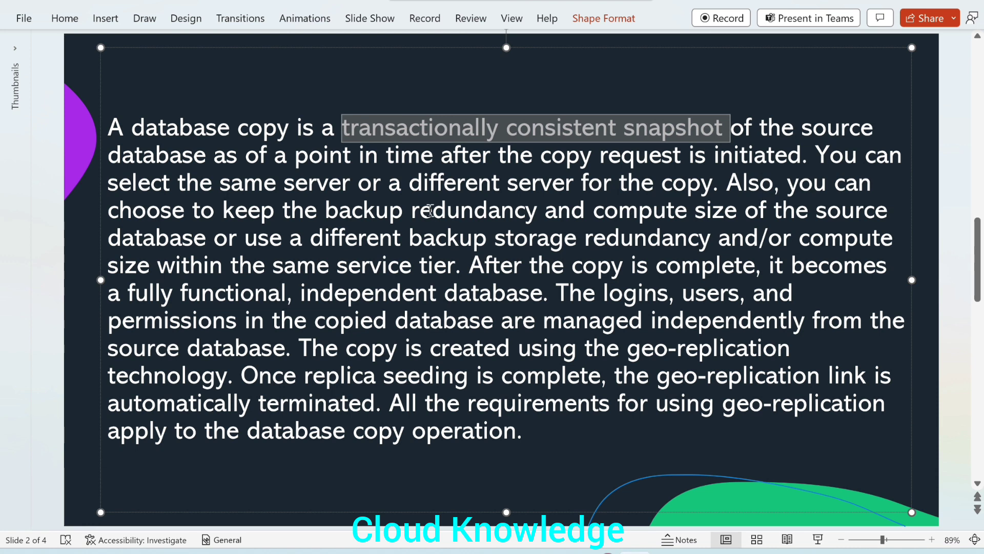
pyautogui.click(382, 208)
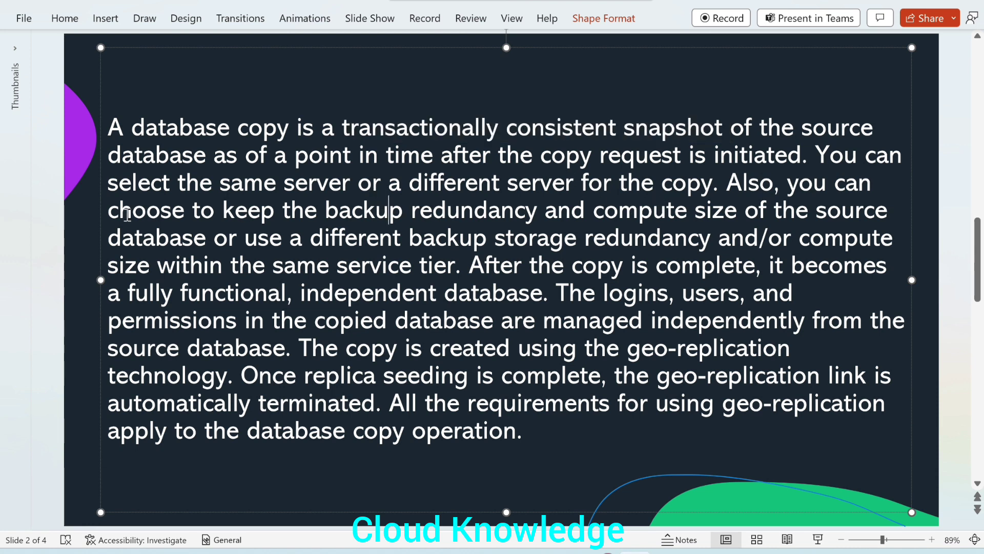
pyautogui.moveTo(219, 182); pyautogui.dragTo(350, 182)
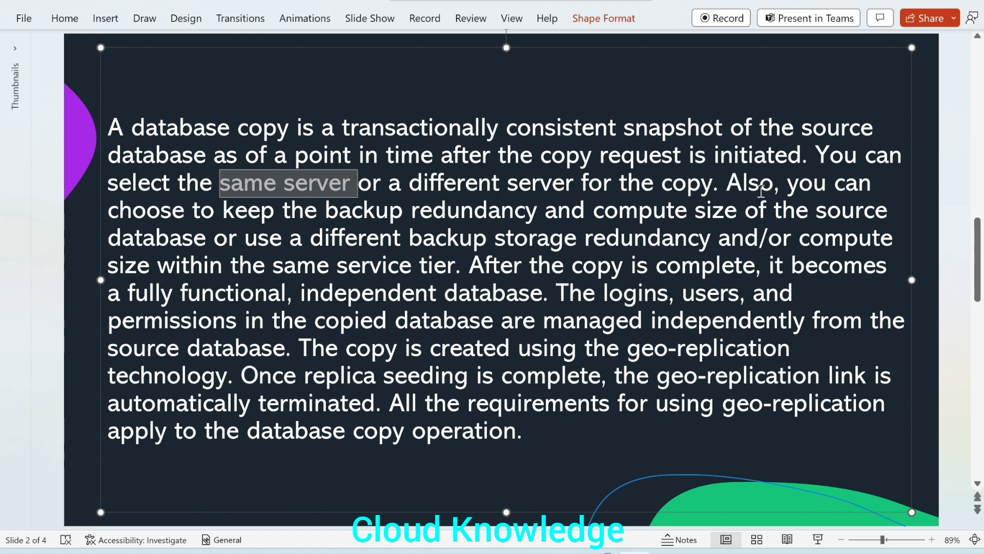
pyautogui.click(233, 210)
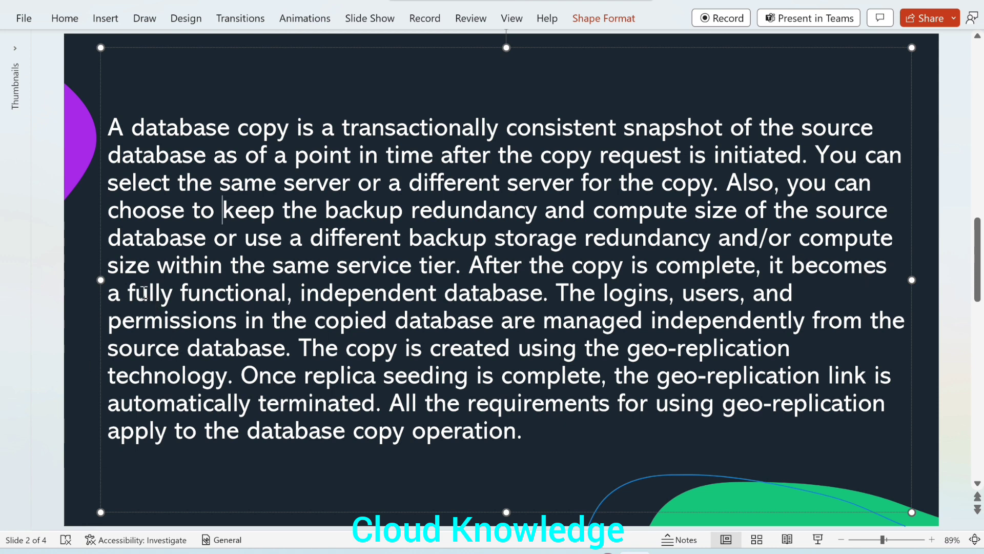
pyautogui.moveTo(128, 292); pyautogui.dragTo(432, 291)
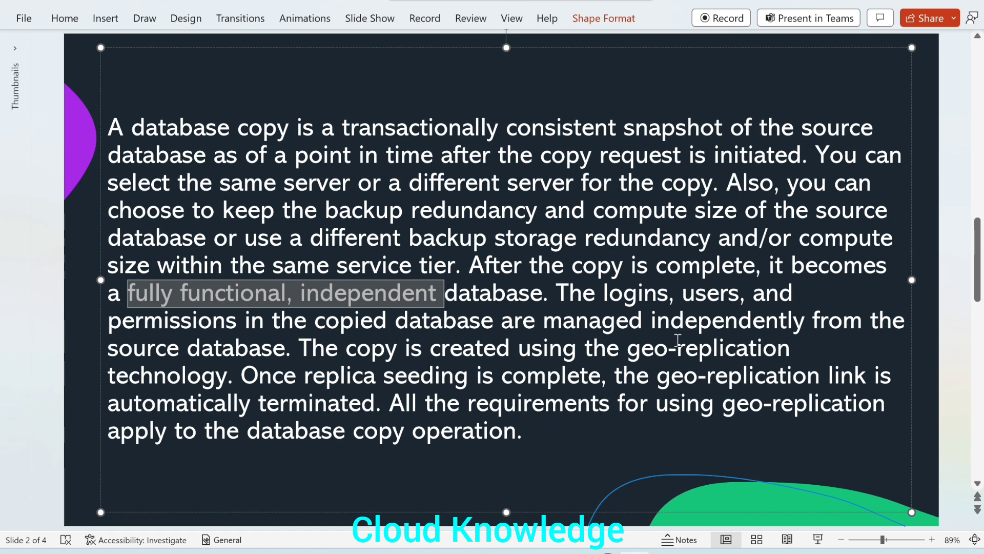
pyautogui.click(193, 311)
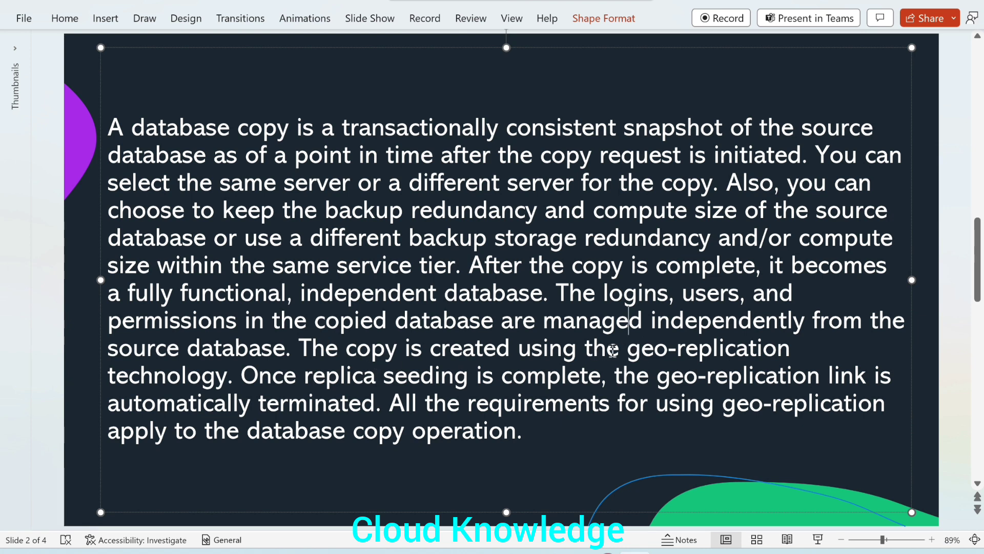
pyautogui.moveTo(612, 350); pyautogui.dragTo(229, 375)
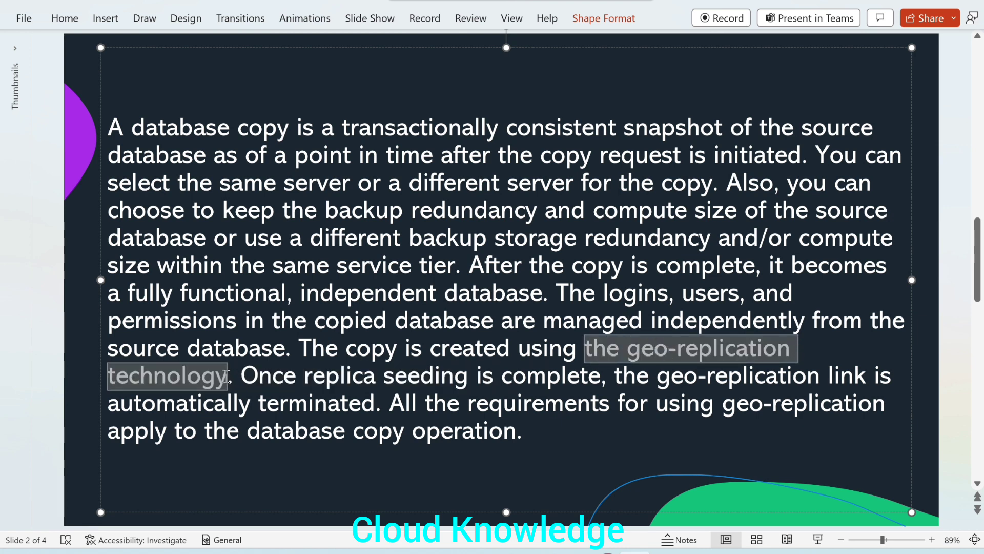
pyautogui.click(253, 373)
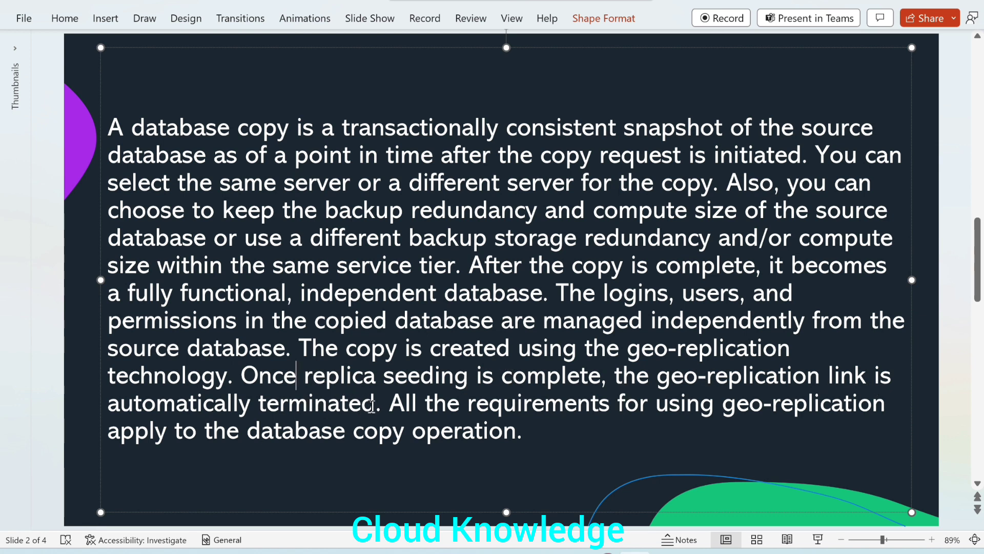
pyautogui.click(395, 385)
pyautogui.click(922, 157)
pyautogui.scroll(-1, 923, 157)
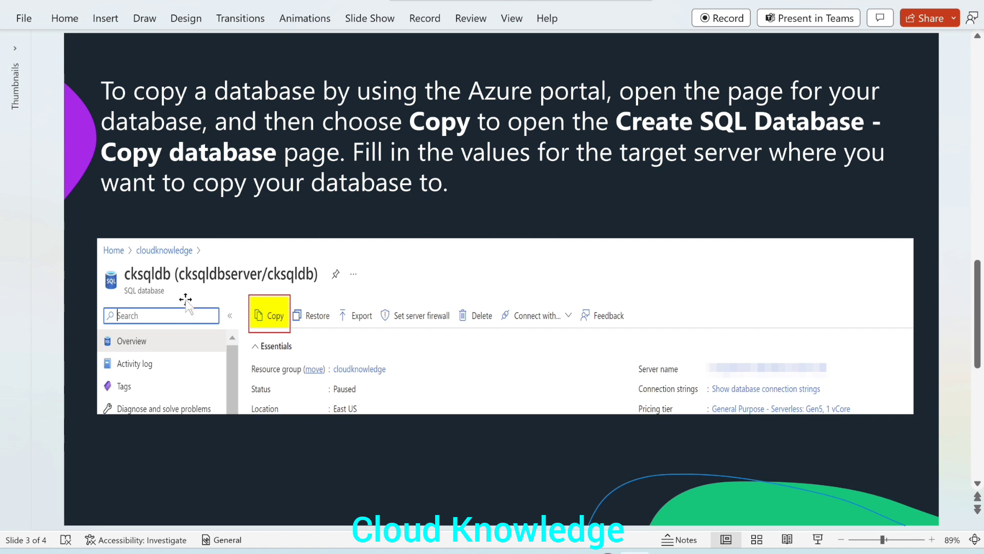
# Step: Select and deselect the Azure portal screenshot picture on the slide
pyautogui.click(242, 317)
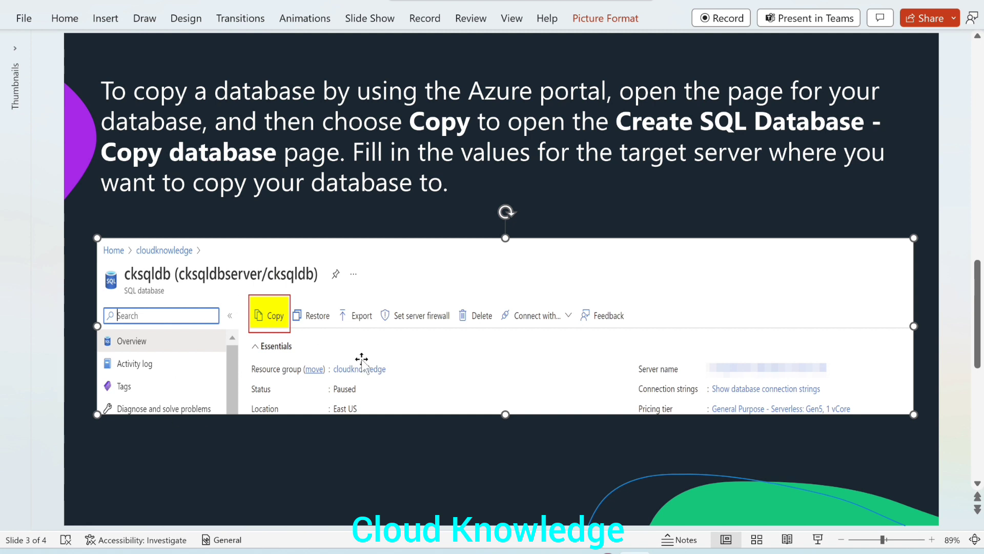
pyautogui.click(289, 486)
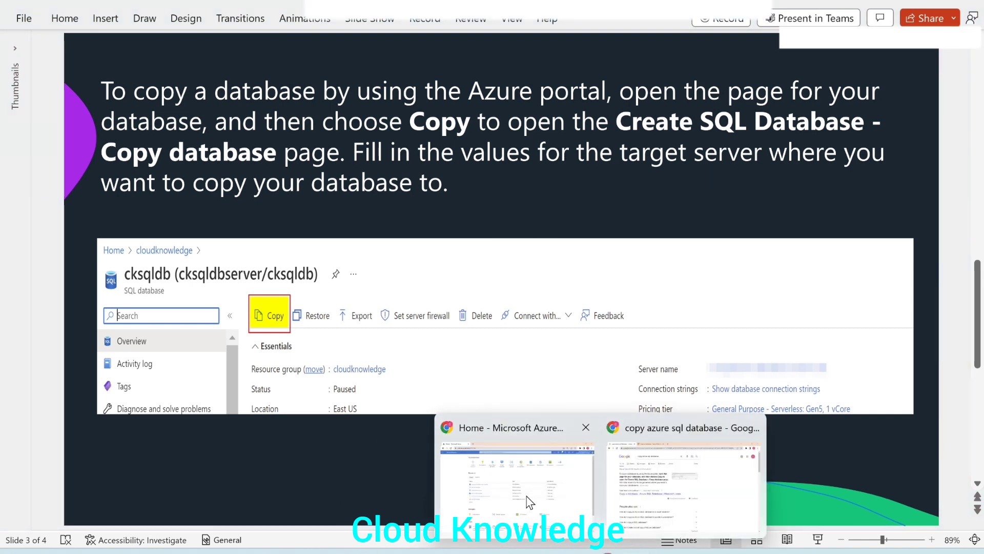
# Step: Switch to the Azure portal, bring up the cksqldb database and start its Copy action
pyautogui.click(531, 500)
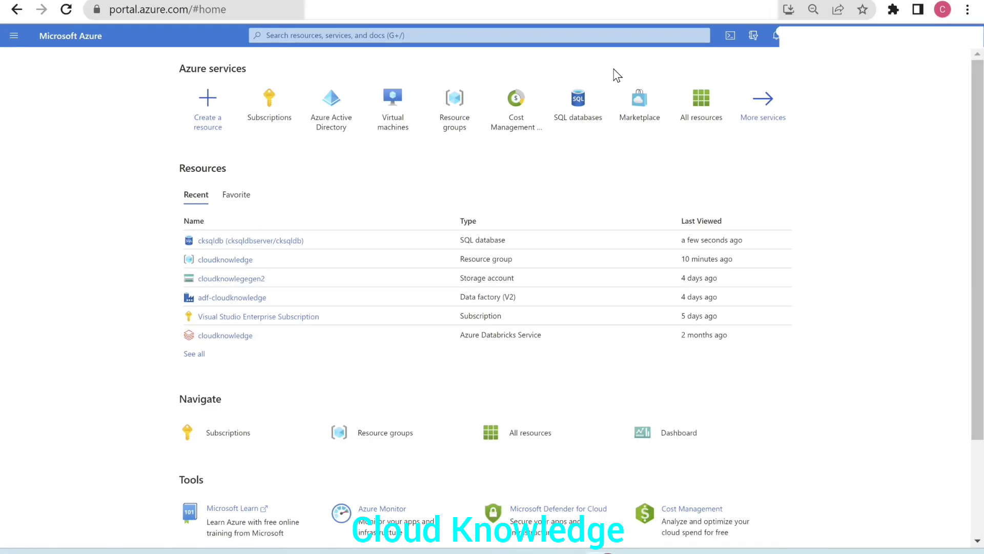
pyautogui.click(234, 245)
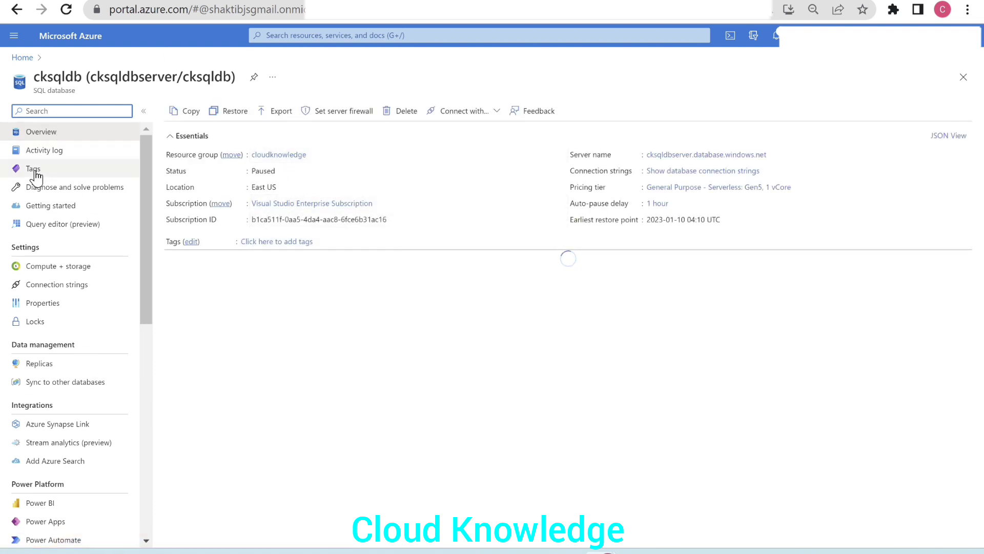
pyautogui.click(187, 114)
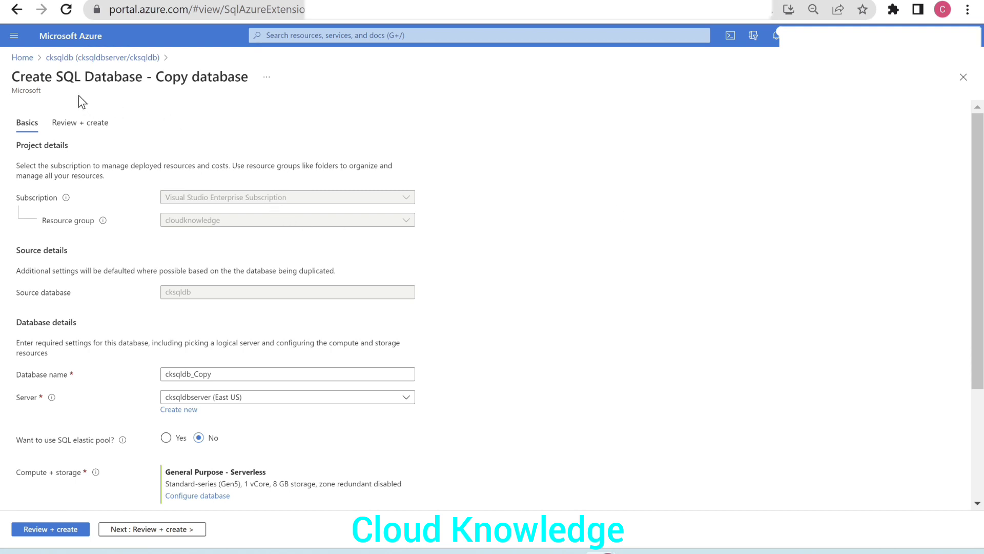
# Step: Highlight the Copy database title and check the new database name cksqldb_Copy in the form
pyautogui.moveTo(152, 76); pyautogui.dragTo(296, 78)
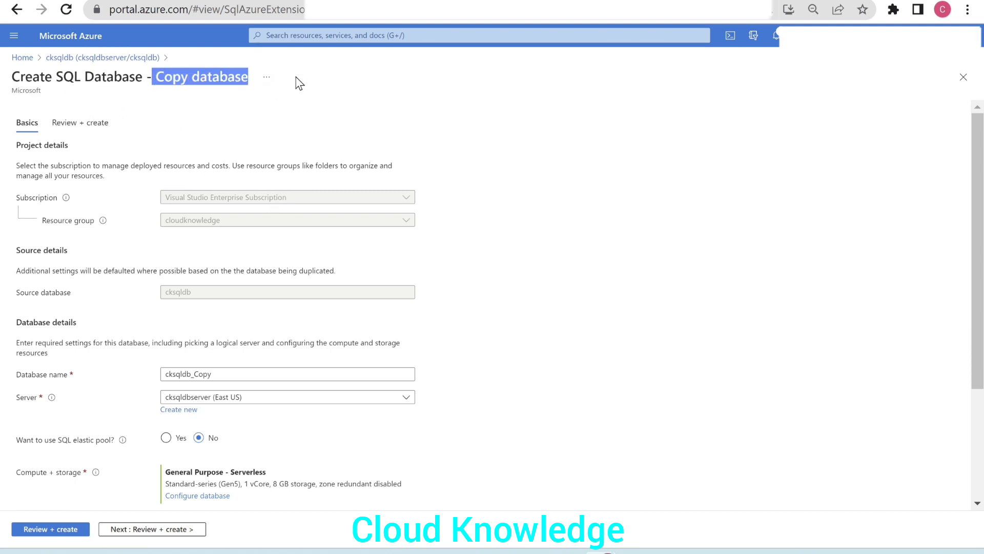
pyautogui.click(659, 156)
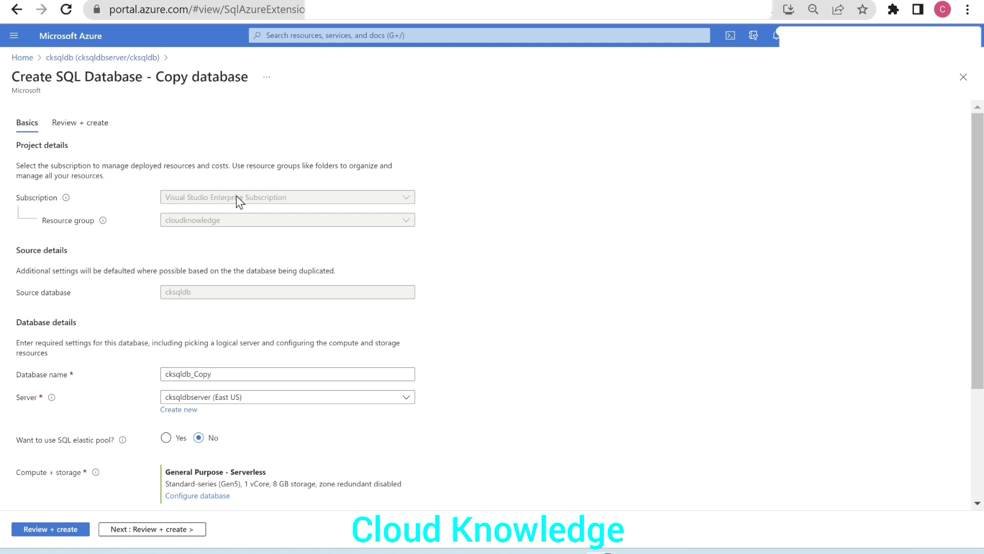
pyautogui.scroll(-2, 270, 256)
pyautogui.scroll(-2, 285, 316)
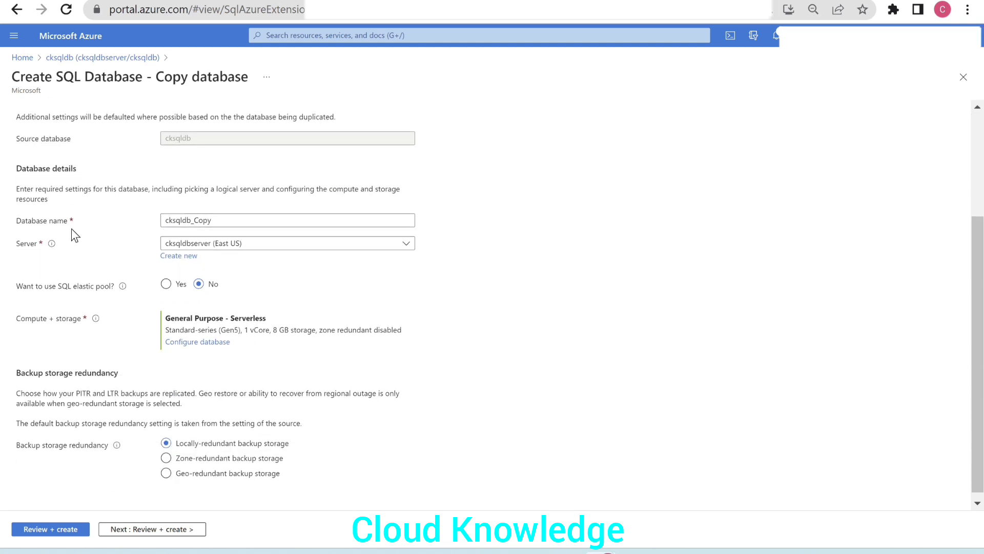
pyautogui.click(54, 224)
pyautogui.click(242, 218)
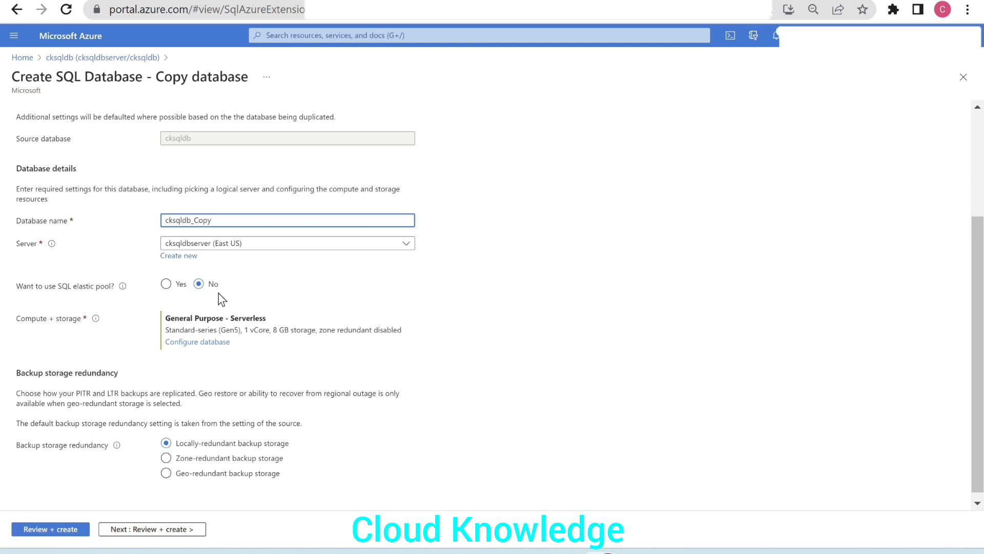
# Step: Bring up the Configure database pane for the copy's compute and storage
pyautogui.click(181, 343)
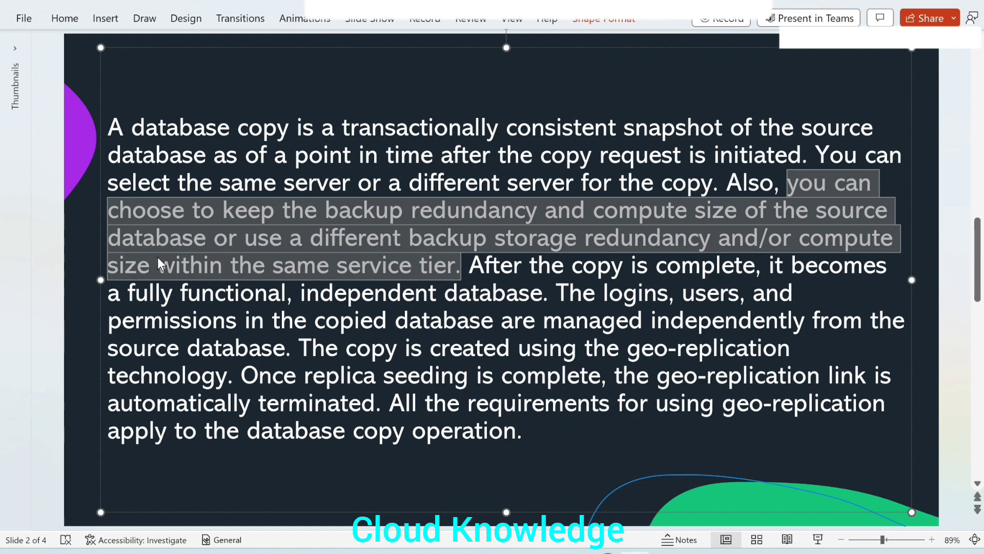
pyautogui.hotkey('alt', 'Tab')
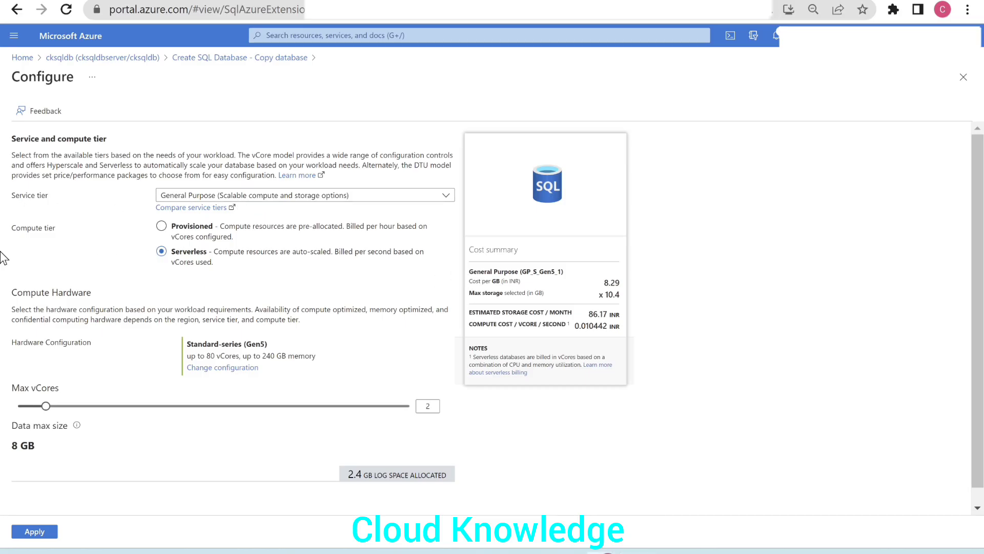
# Step: Set the copy to Provisioned General Purpose compute, apply it and go to Review + create
pyautogui.click(162, 227)
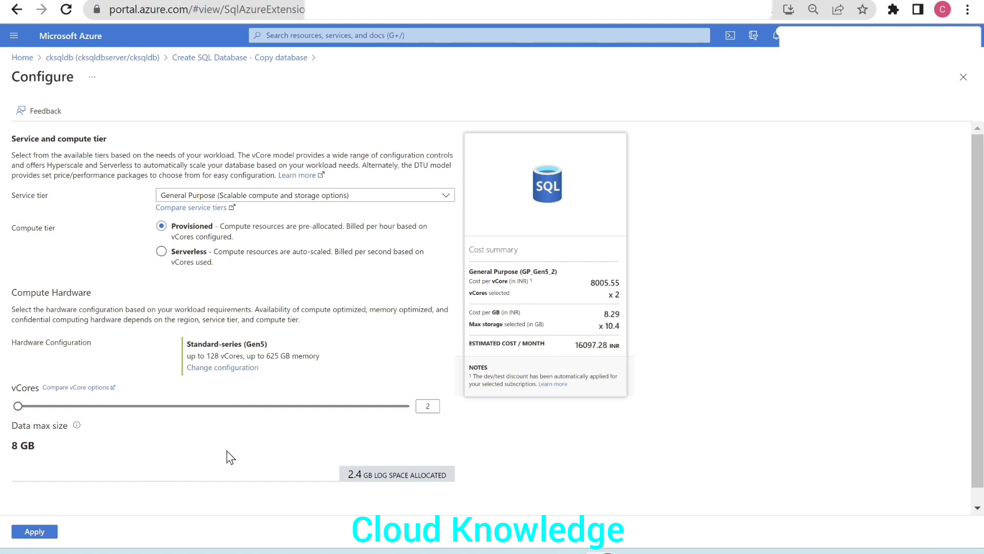
pyautogui.scroll(-1, 232, 453)
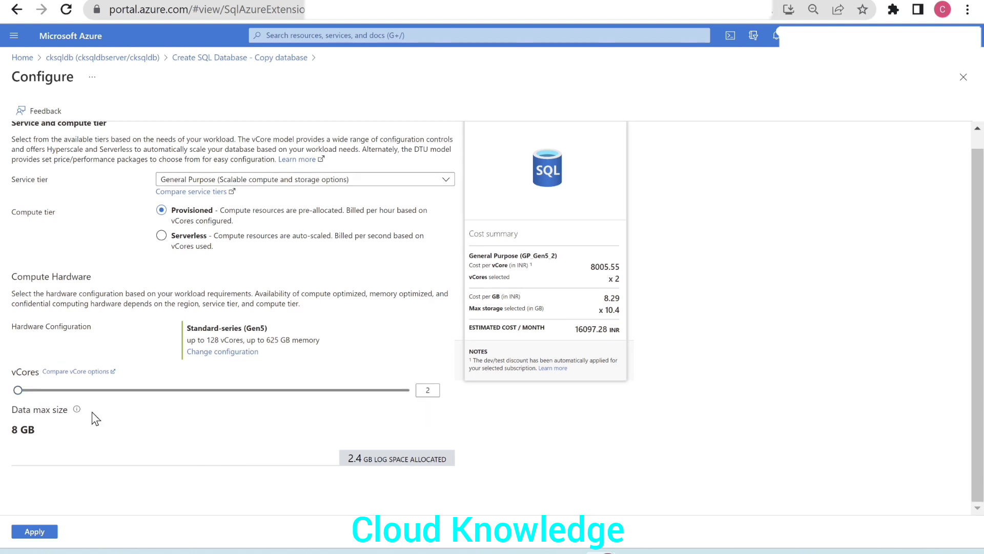
pyautogui.click(35, 531)
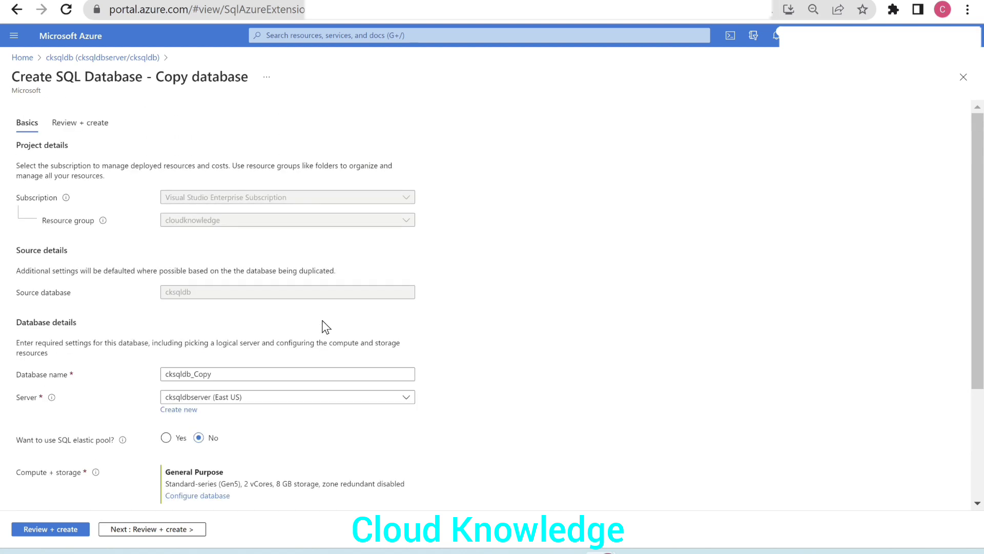
pyautogui.scroll(-5, 322, 320)
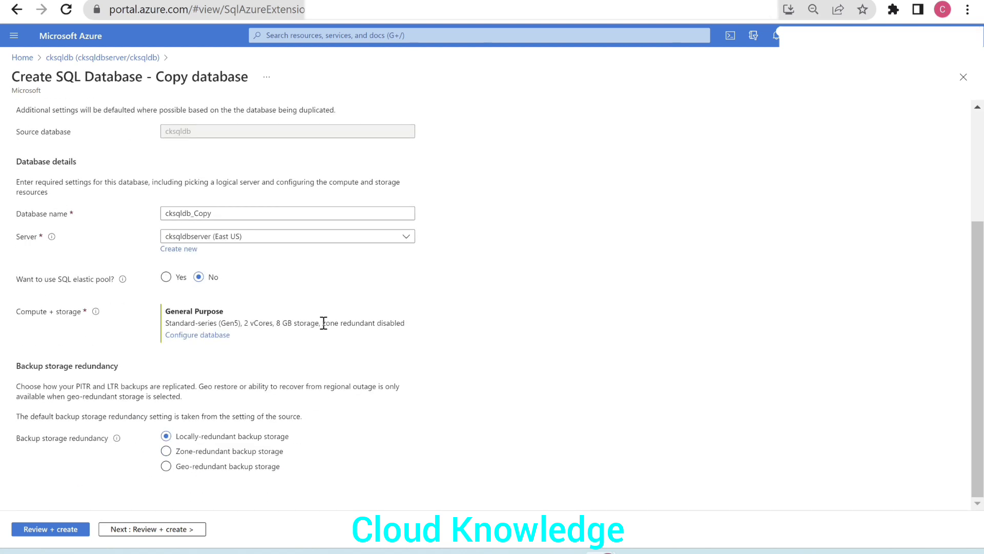
pyautogui.click(32, 531)
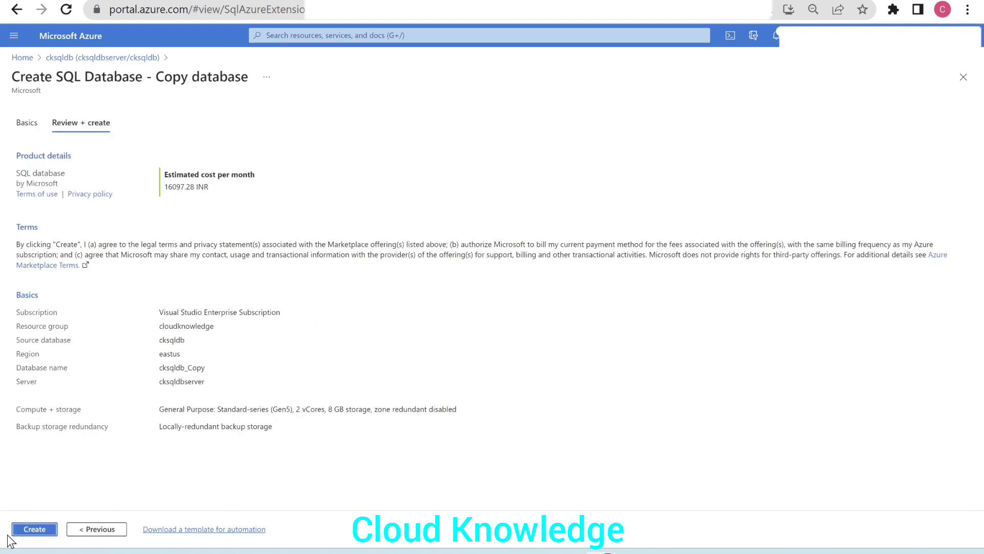
# Step: Create the cksqldb_Copy database so its deployment begins
pyautogui.click(34, 528)
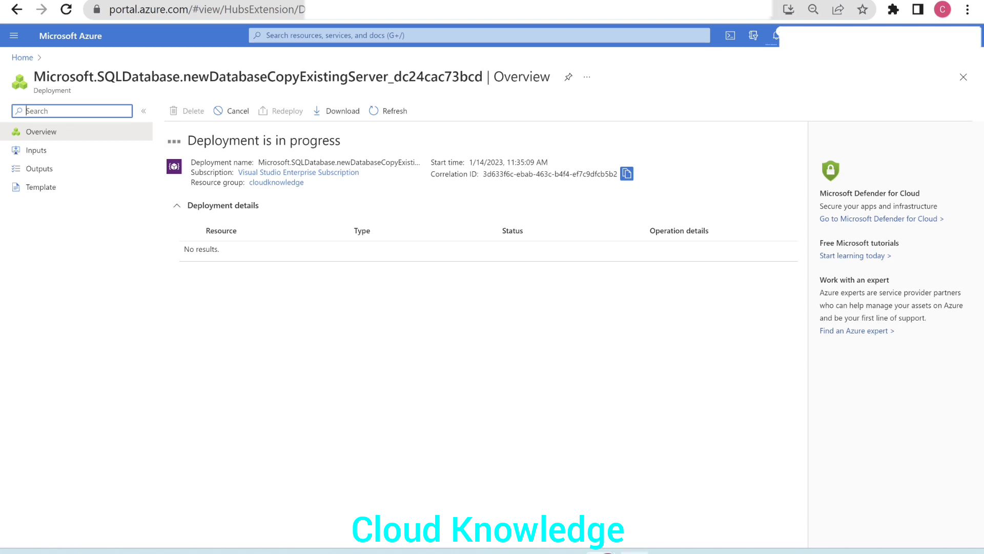
pyautogui.hotkey('alt', 'Tab')
pyautogui.click(729, 415)
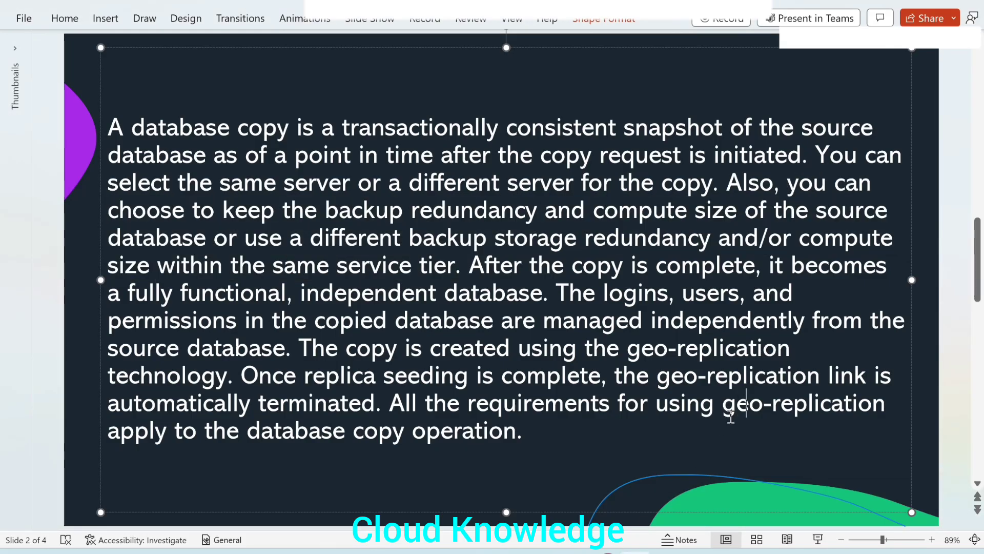
pyautogui.click(931, 431)
pyautogui.scroll(-1, 935, 427)
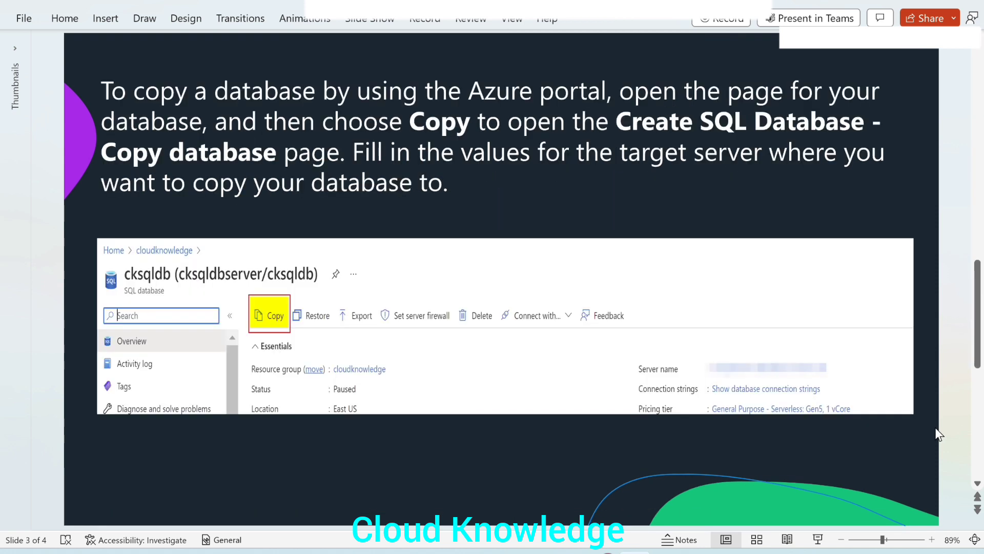
pyautogui.scroll(-1, 935, 427)
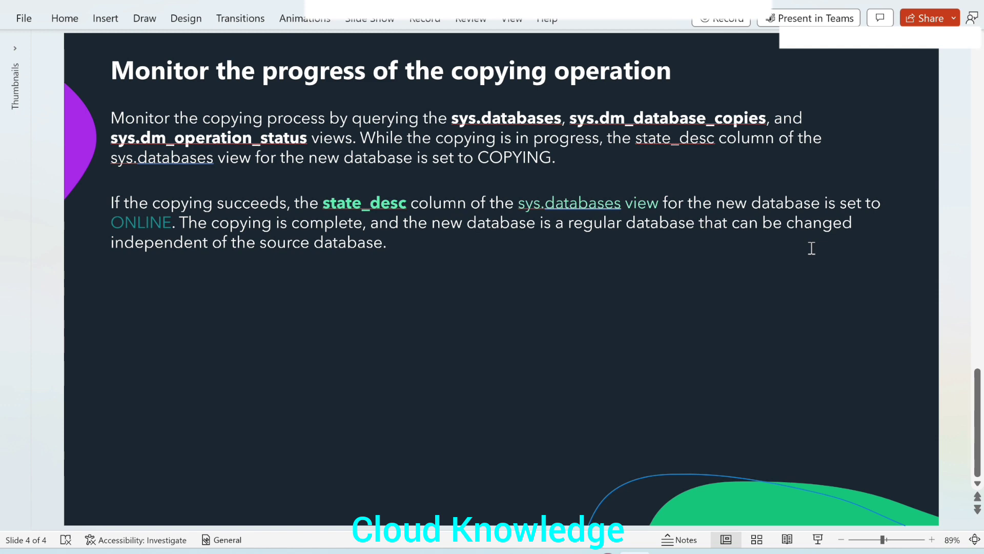
pyautogui.hotkey('alt', 'Tab')
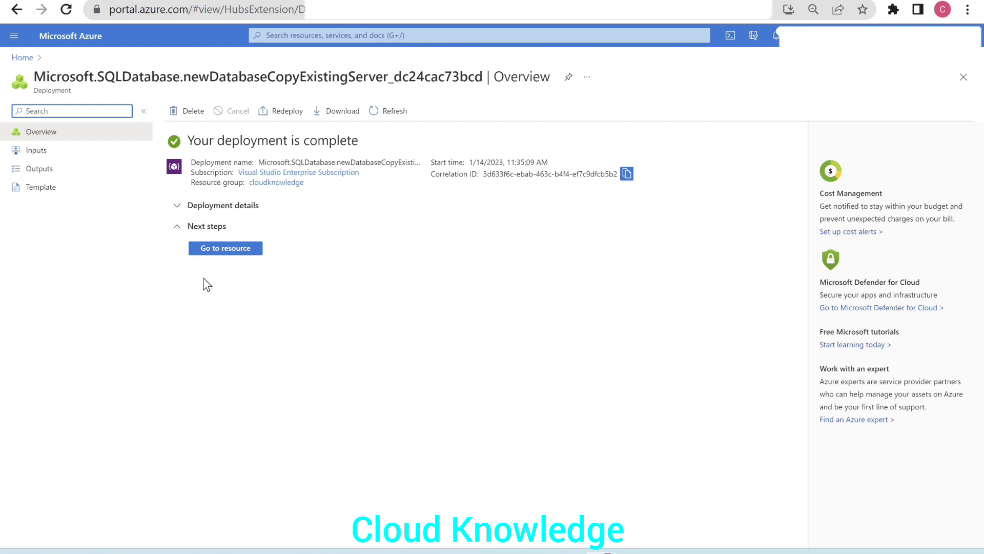
# Step: Go to the newly deployed cksqldb_Copy resource overview
pyautogui.click(222, 251)
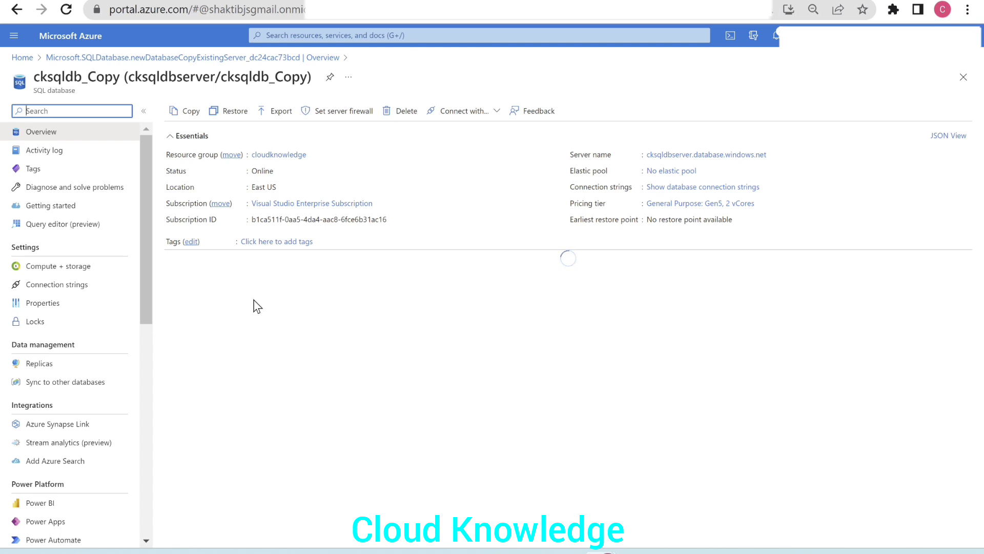
# Step: Sign in to the cksqldb_Copy query editor, allowlisting this client IP on the server firewall when prompted
pyautogui.click(47, 227)
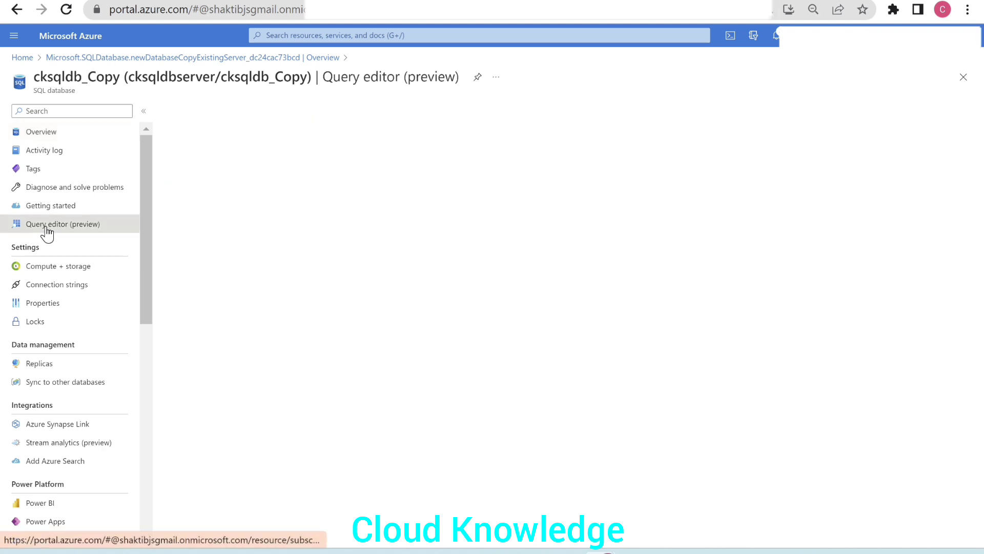
pyautogui.click(466, 366)
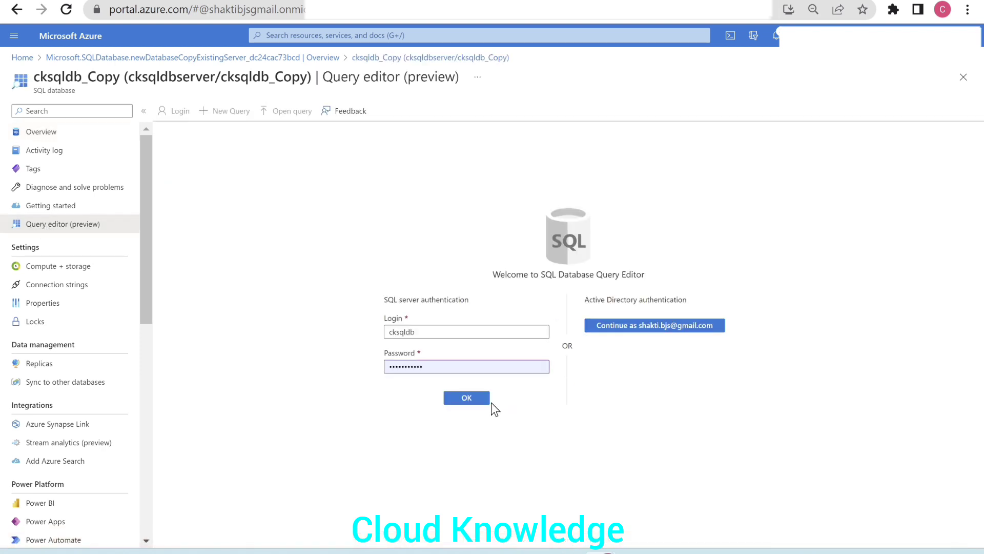
pyautogui.click(466, 398)
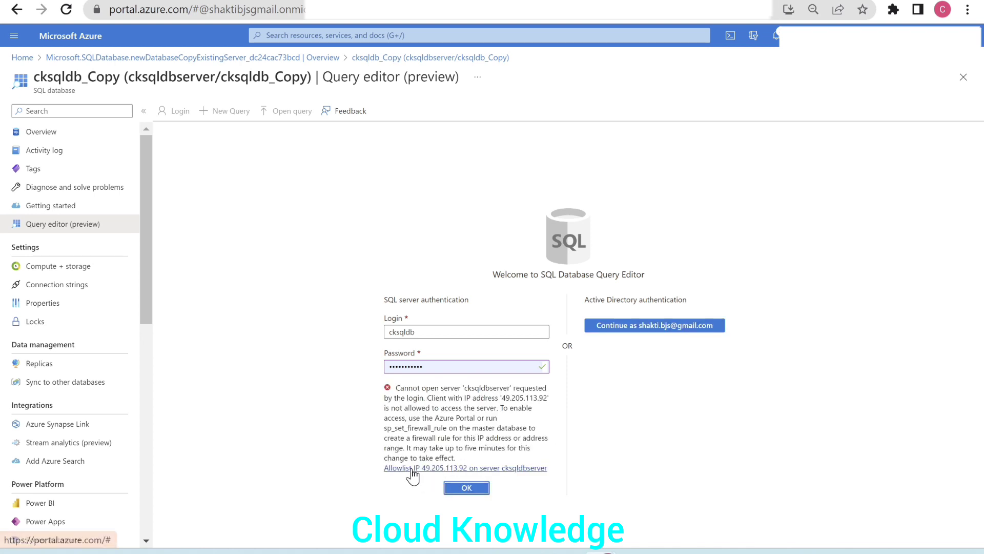
pyautogui.click(413, 470)
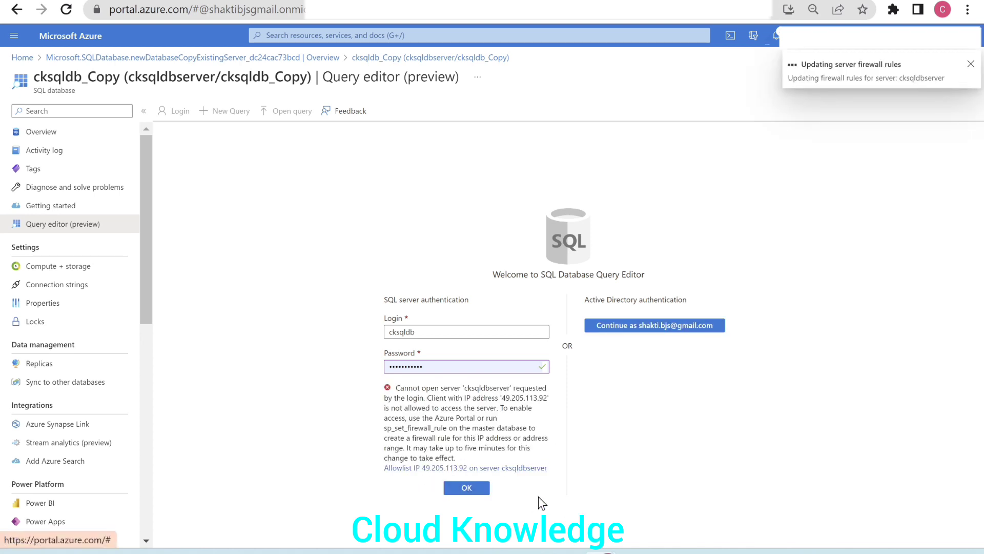
pyautogui.click(467, 488)
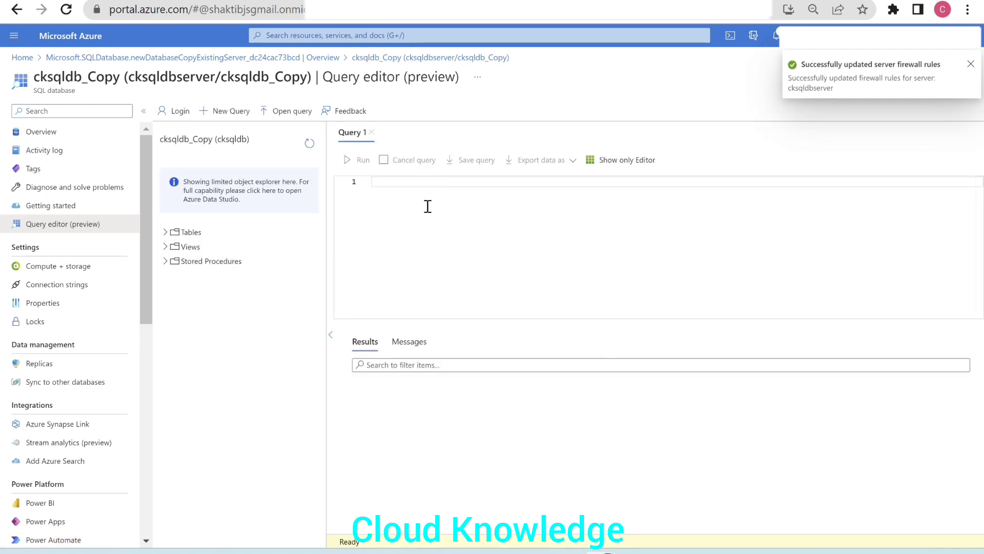
# Step: Write 'select state_desc, * from sys.databases' in Query 1, fixing the typos in from and databases
pyautogui.click(428, 207)
pyautogui.write('select ')
pyautogui.write('s')
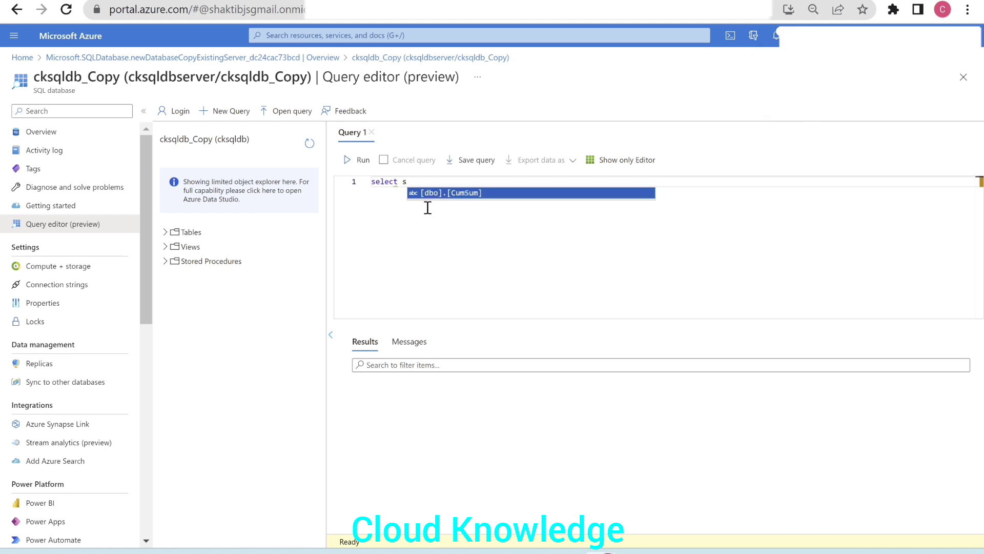
pyautogui.write('te')
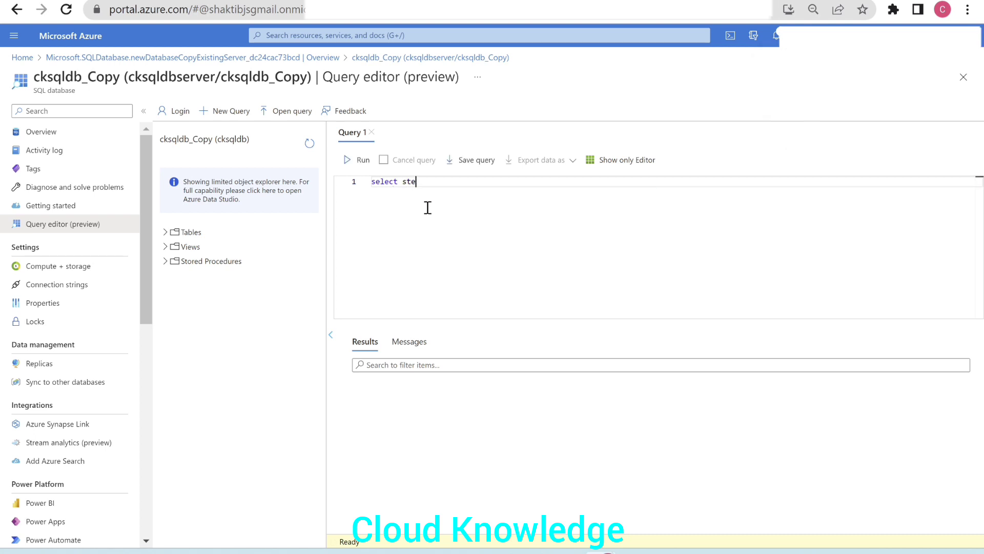
pyautogui.write('ate')
pyautogui.write('desc')
pyautogui.write('from')
pyautogui.press('BackSpace')
pyautogui.press('BackSpace')
pyautogui.press('BackSpace')
pyautogui.press('BackSpace')
pyautogui.write('from sys')
pyautogui.write('.databses')
pyautogui.press('BackSpace')
pyautogui.press('BackSpace')
pyautogui.press('BackSpace')
pyautogui.write('es')
# Step: Run the sys.databases query and highlight cksqldb_Copy's state_desc showing ONLINE, cross-checking the monitoring slide
pyautogui.click(358, 159)
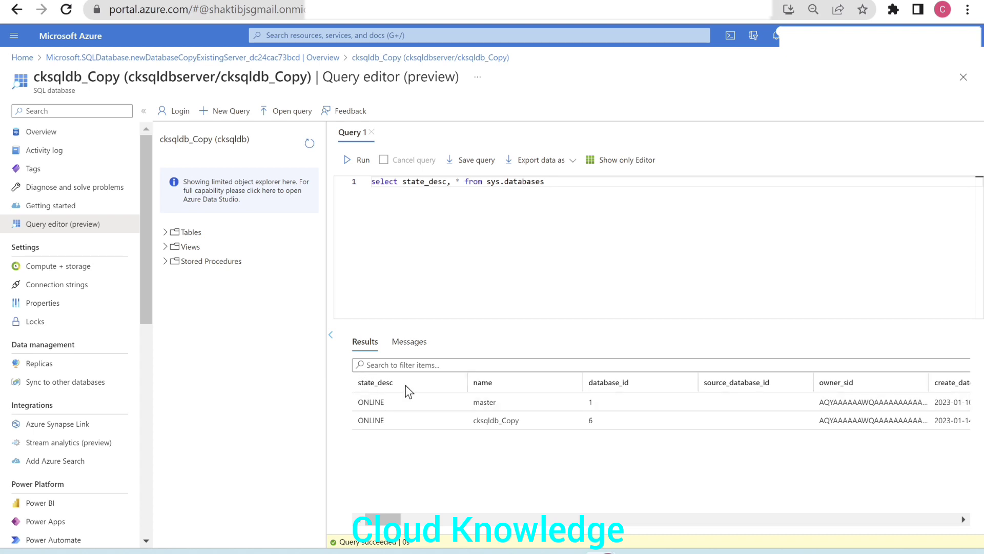
pyautogui.doubleClick(376, 383)
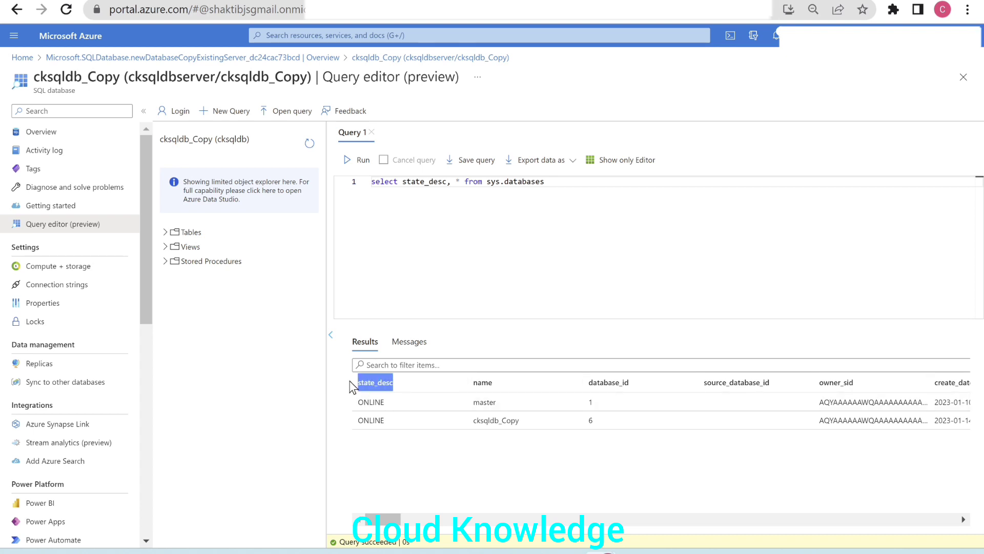
pyautogui.hotkey('alt', 'Tab')
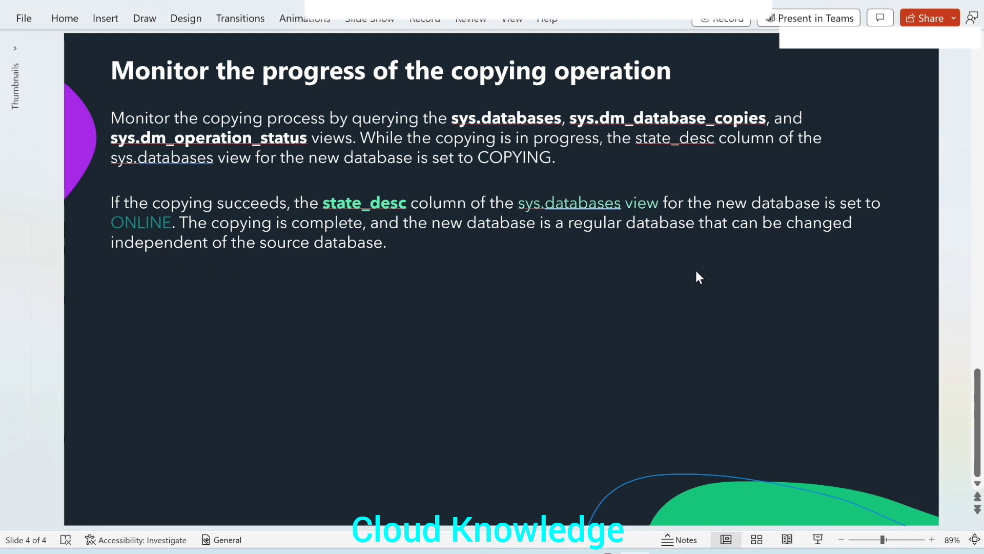
pyautogui.hotkey('alt', 'Tab')
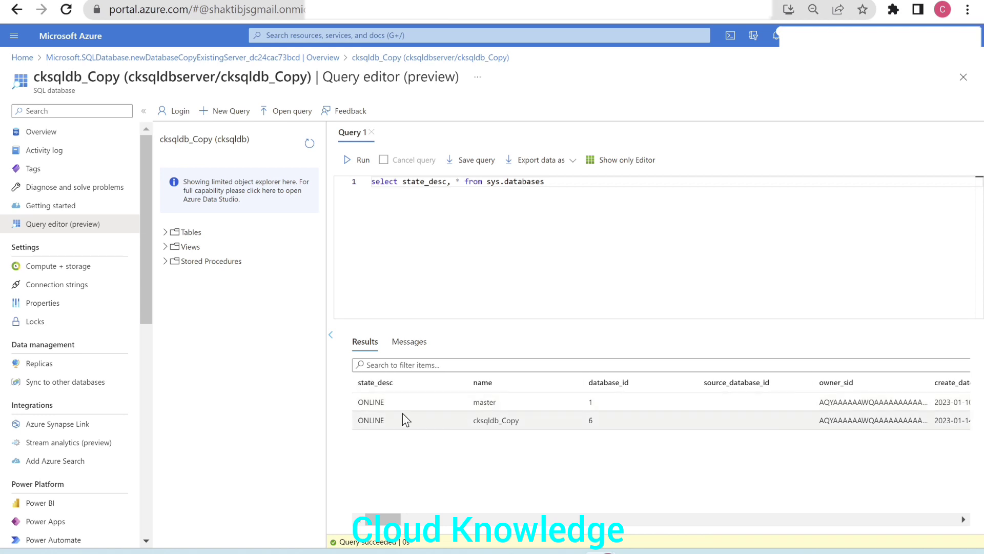